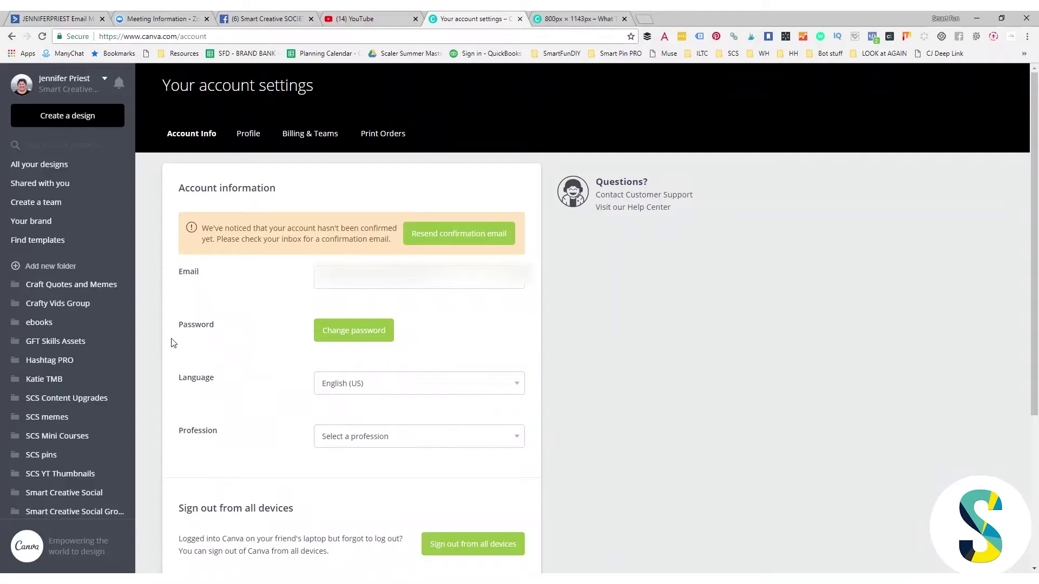
# - Go from the account menu to Account settings and open the Your brand Brand Kit page
pyautogui.click(107, 79)
pyautogui.click(182, 128)
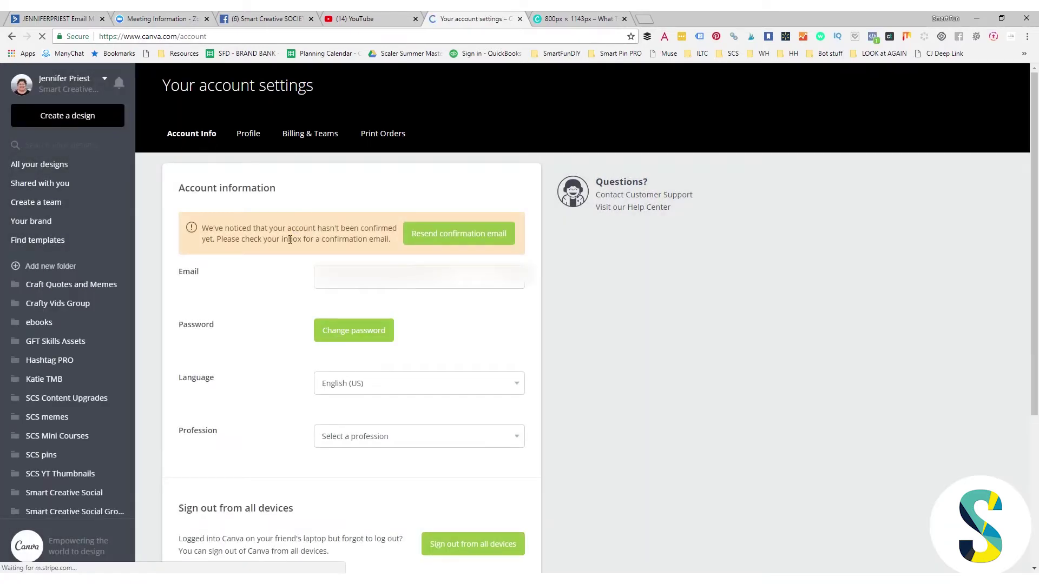
pyautogui.click(34, 226)
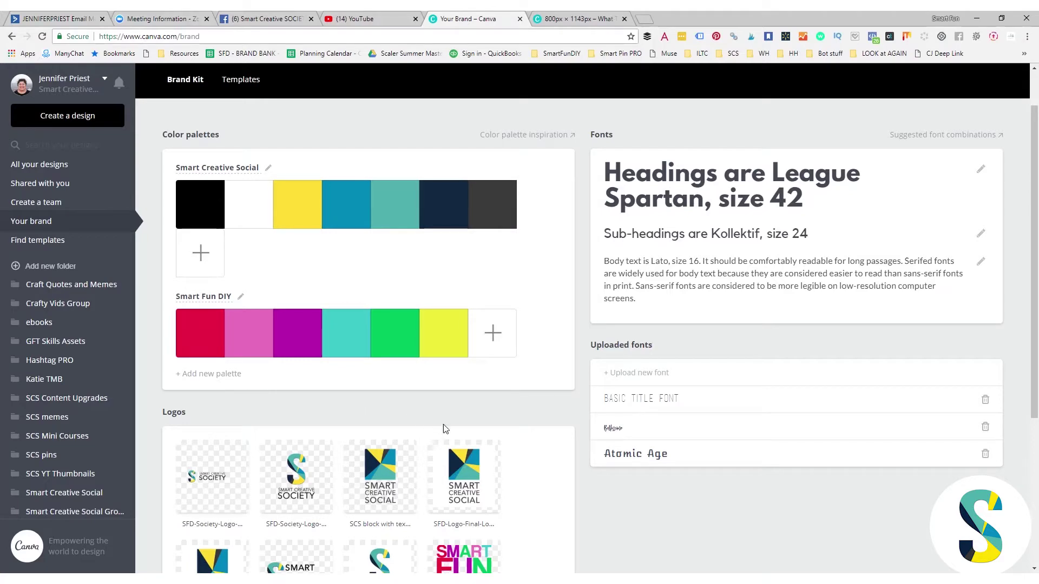
# - Scroll through the Brand Kit to review the Smart Creative Social and Smart Fun DIY palettes
pyautogui.scroll(-8, 432, 420)
pyautogui.scroll(1, 497, 447)
pyautogui.scroll(8, 496, 448)
# - Add a new colour palette to the brand kit and rename it Smart Pin PRO
pyautogui.click(189, 381)
pyautogui.click(220, 379)
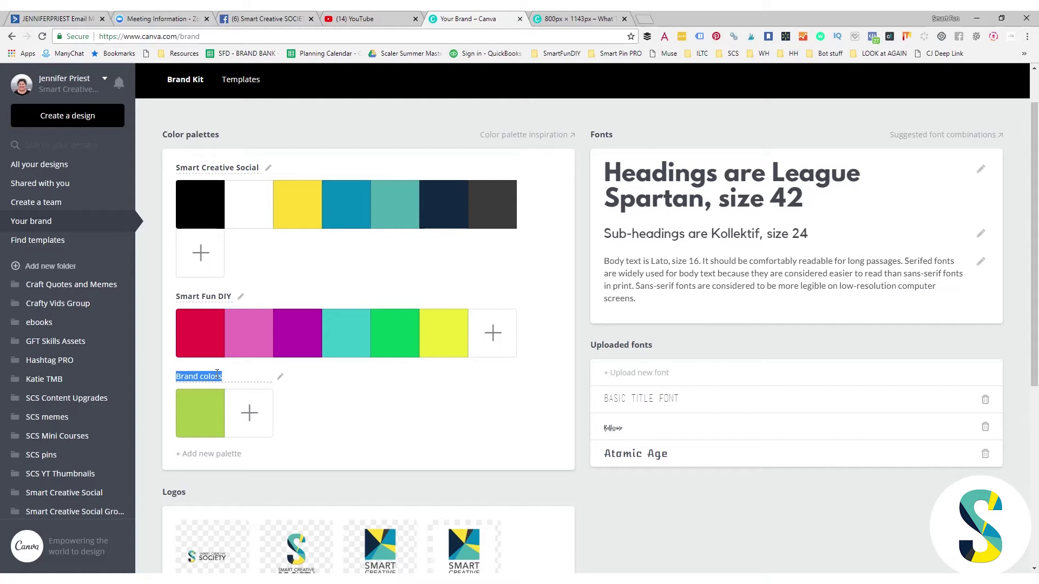
pyautogui.write('SM')
pyautogui.press('BackSpace')
pyautogui.press('BackSpace')
pyautogui.press('BackSpace')
pyautogui.press('BackSpace')
pyautogui.press('BackSpace')
pyautogui.press('BackSpace')
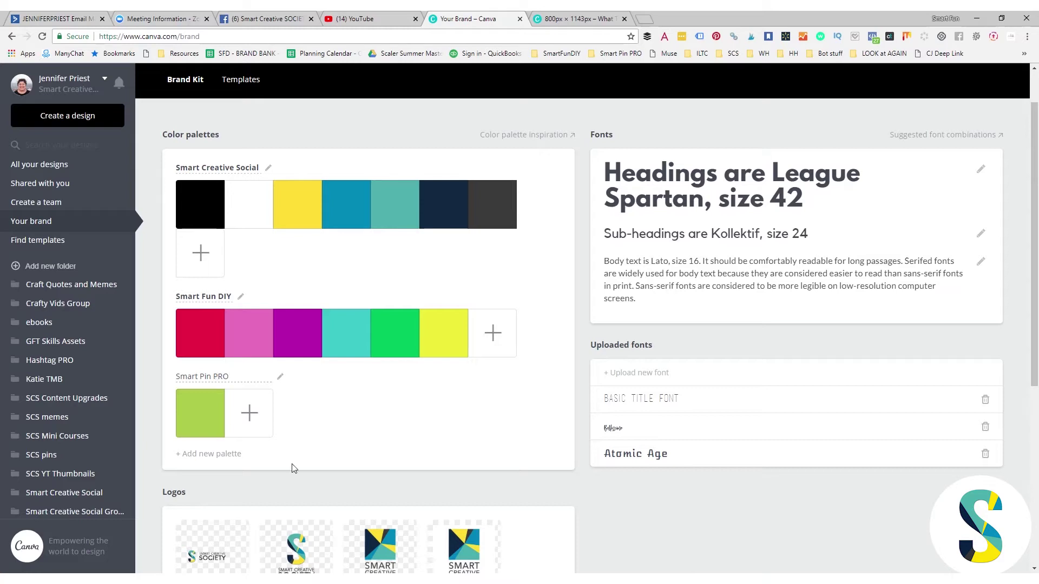
# - Set the palette's first swatch to the green colour code 28ac88
pyautogui.click(212, 420)
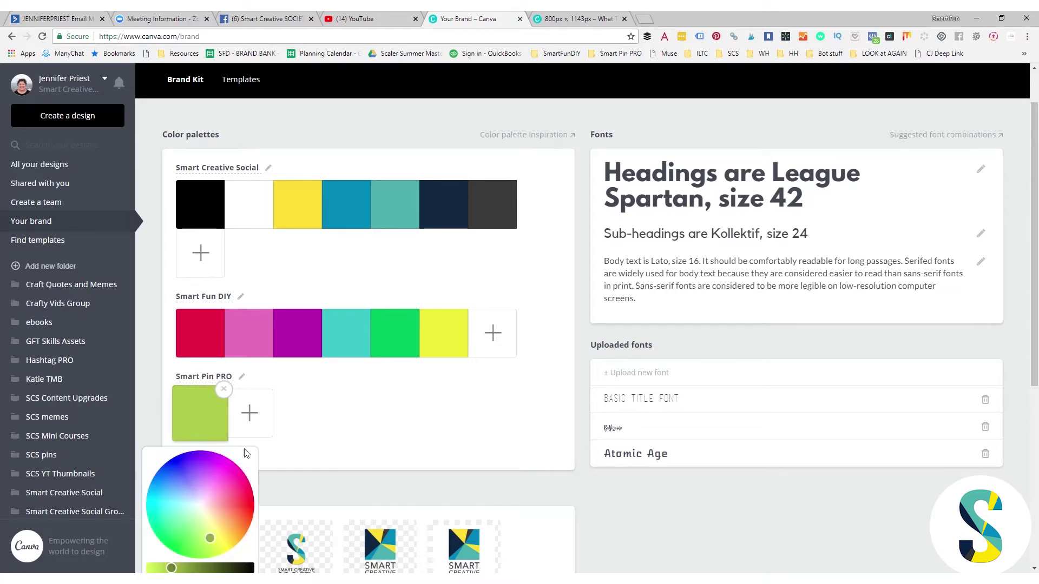
pyautogui.scroll(-2, 217, 458)
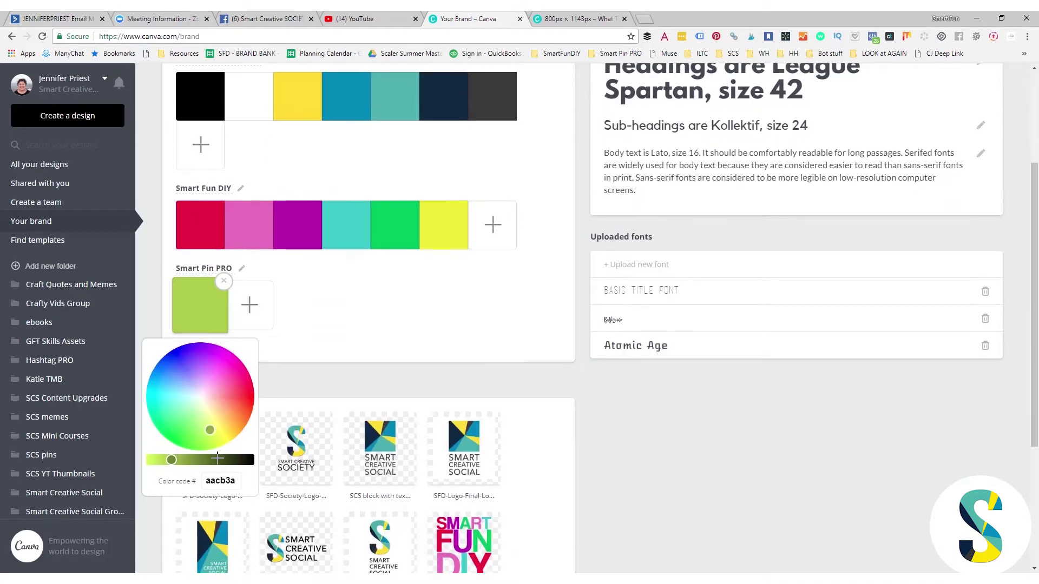
pyautogui.moveTo(238, 481); pyautogui.dragTo(189, 479)
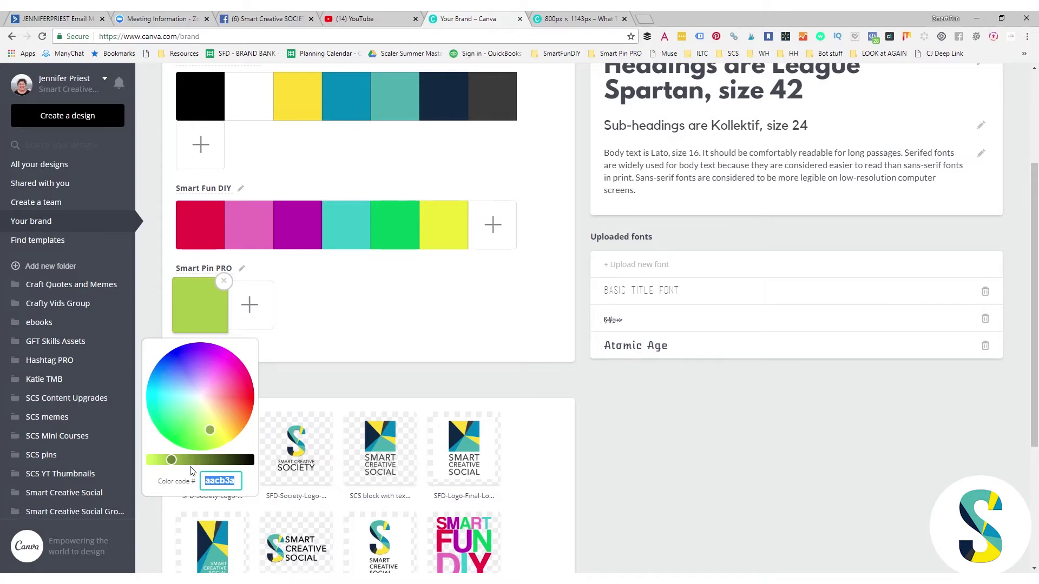
pyautogui.write('28')
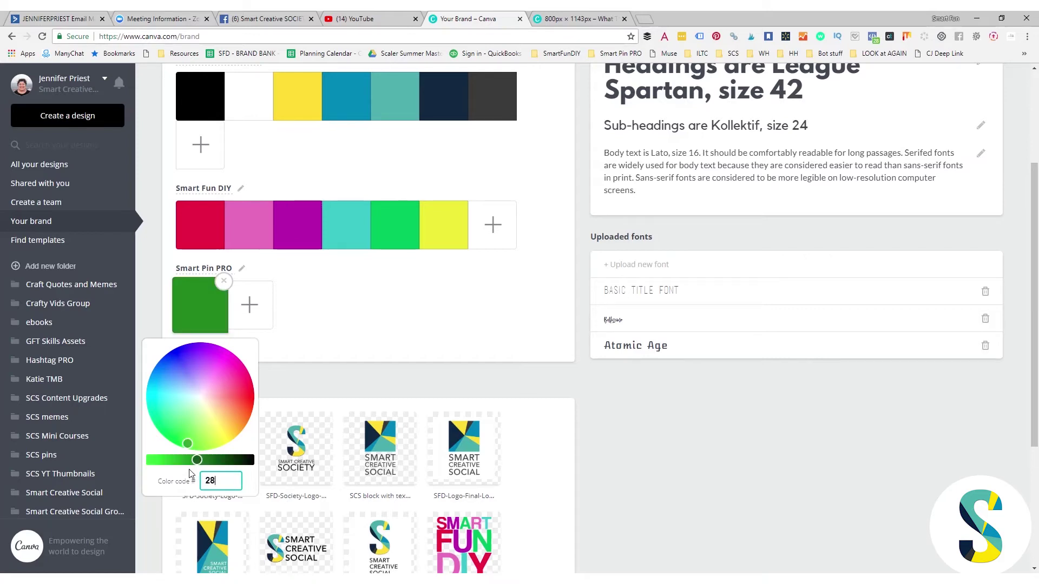
pyautogui.write('ac88')
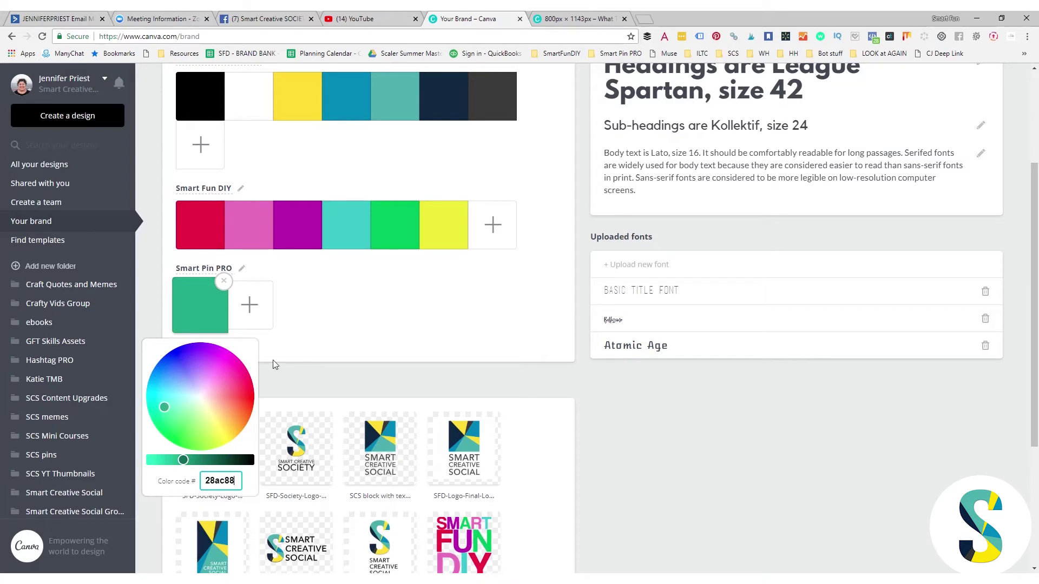
pyautogui.click(306, 355)
# - Add a second swatch to Smart Pin PRO with the golden-yellow code ffca3a
pyautogui.click(249, 314)
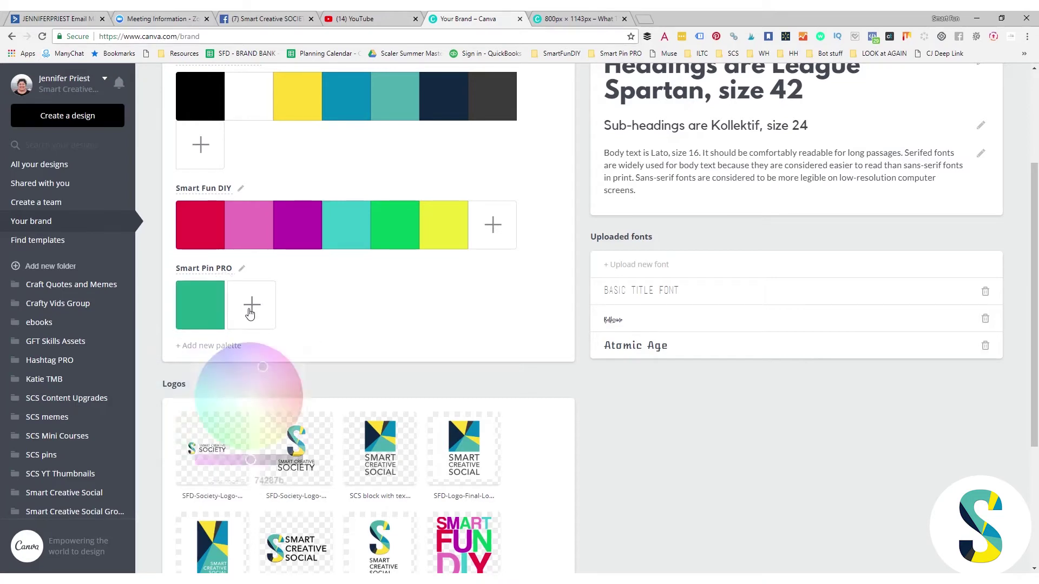
pyautogui.moveTo(225, 394)
pyautogui.mouseDown()
pyautogui.moveTo(259, 379)
pyautogui.moveTo(253, 407)
pyautogui.moveTo(227, 374)
pyautogui.moveTo(275, 384)
pyautogui.moveTo(230, 400)
pyautogui.moveTo(282, 415)
pyautogui.moveTo(255, 396)
pyautogui.mouseUp()
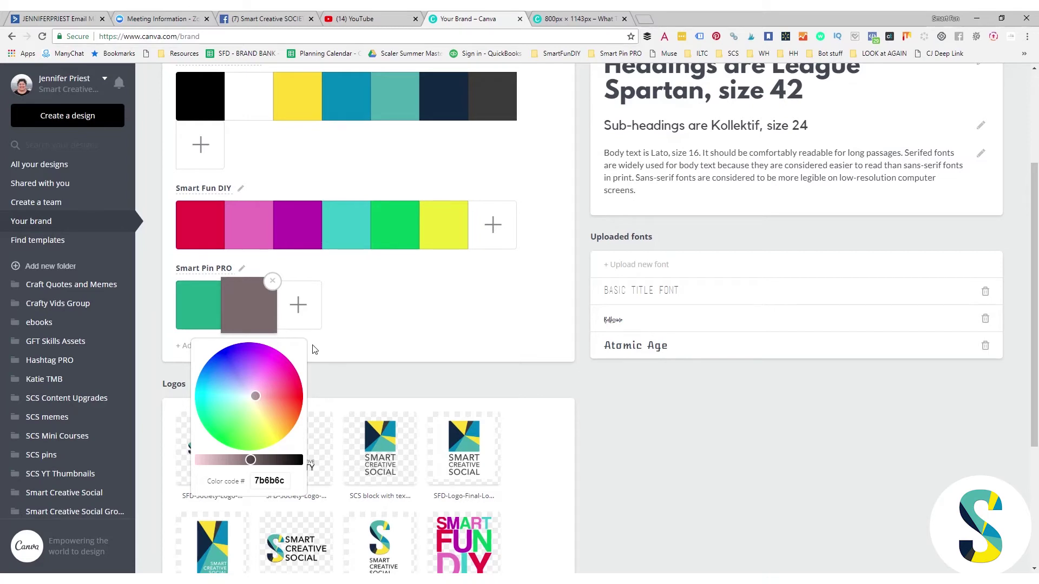
pyautogui.moveTo(283, 483); pyautogui.dragTo(252, 478)
pyautogui.write('ffc')
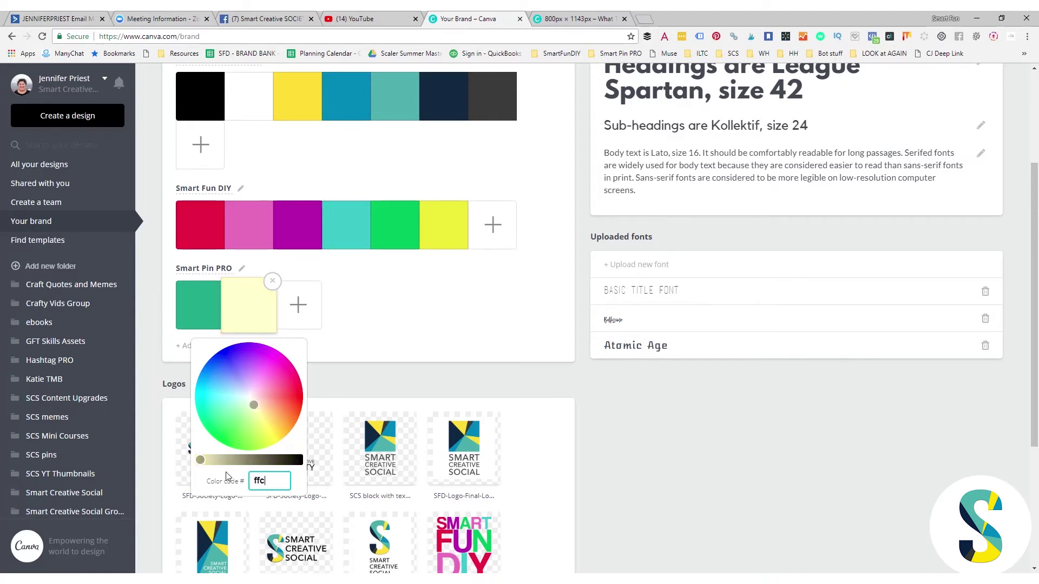
pyautogui.write('a3')
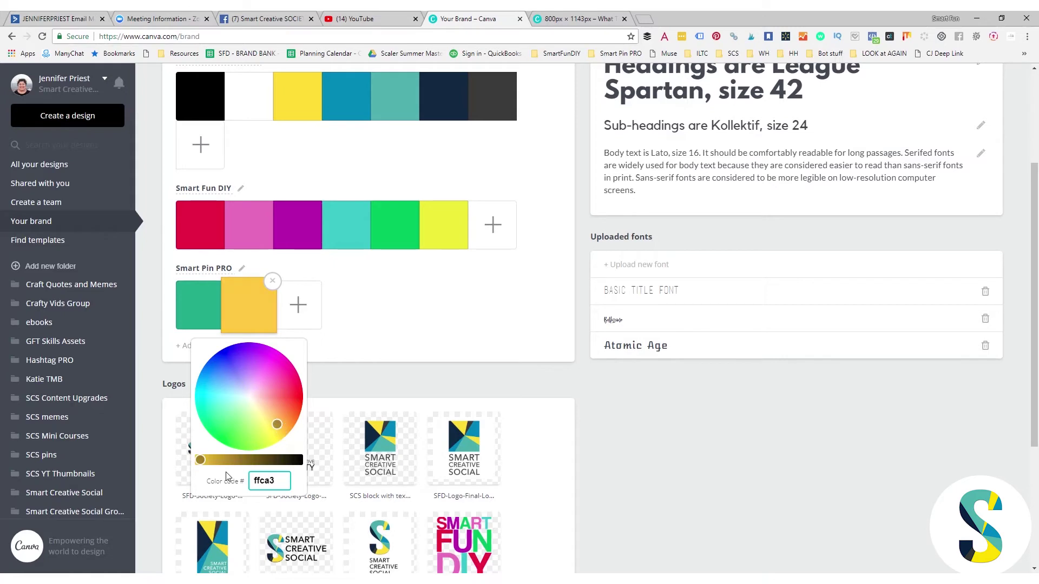
pyautogui.write('a')
pyautogui.press('Return')
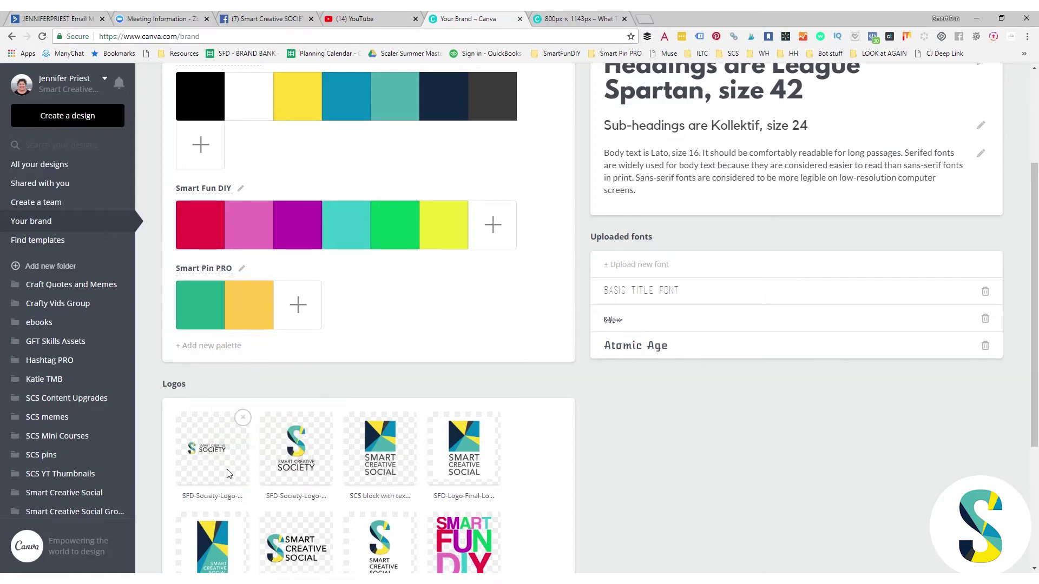
# - Add two red swatches to Smart Pin PRO by pasting their colour codes
pyautogui.click(297, 304)
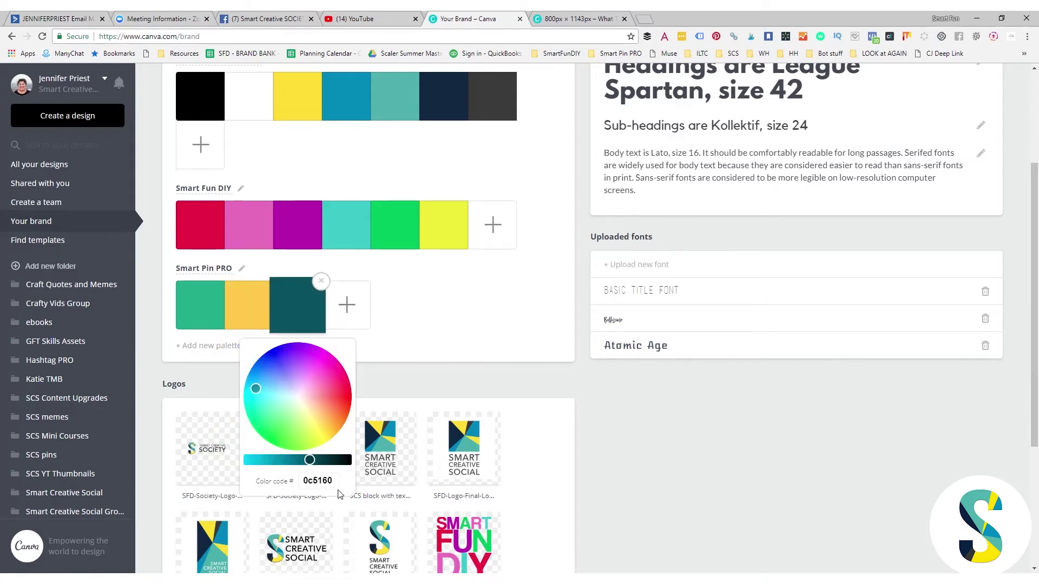
pyautogui.click(294, 481)
pyautogui.hotkey('ctrl', 'v')
pyautogui.click(347, 305)
pyautogui.hotkey('ctrl', 'v')
# - Create a new palette named Hashtag PRO with an orange first swatch
pyautogui.click(211, 345)
pyautogui.write('Hashtag PRO')
pyautogui.click(217, 376)
pyautogui.hotkey('ctrl', 'v')
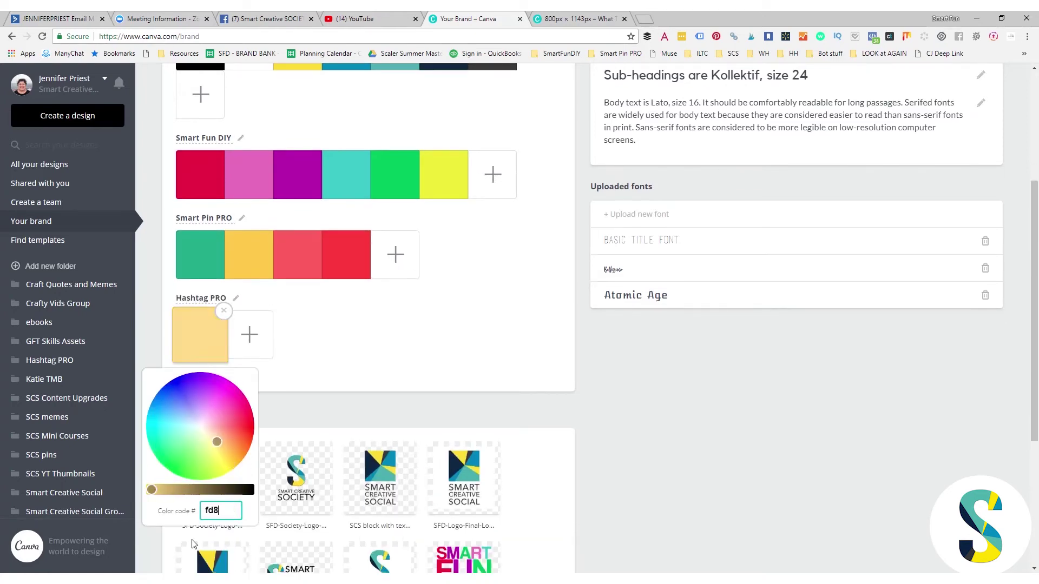
# - Add blue, pink and green swatches to Hashtag PRO from pasted colour codes
pyautogui.click(249, 334)
pyautogui.write('00947')
pyautogui.click(298, 335)
pyautogui.hotkey('ctrl', 'v')
pyautogui.press('Return')
pyautogui.click(347, 336)
pyautogui.hotkey('ctrl', 'v')
pyautogui.press('Return')
pyautogui.scroll(2, 539, 464)
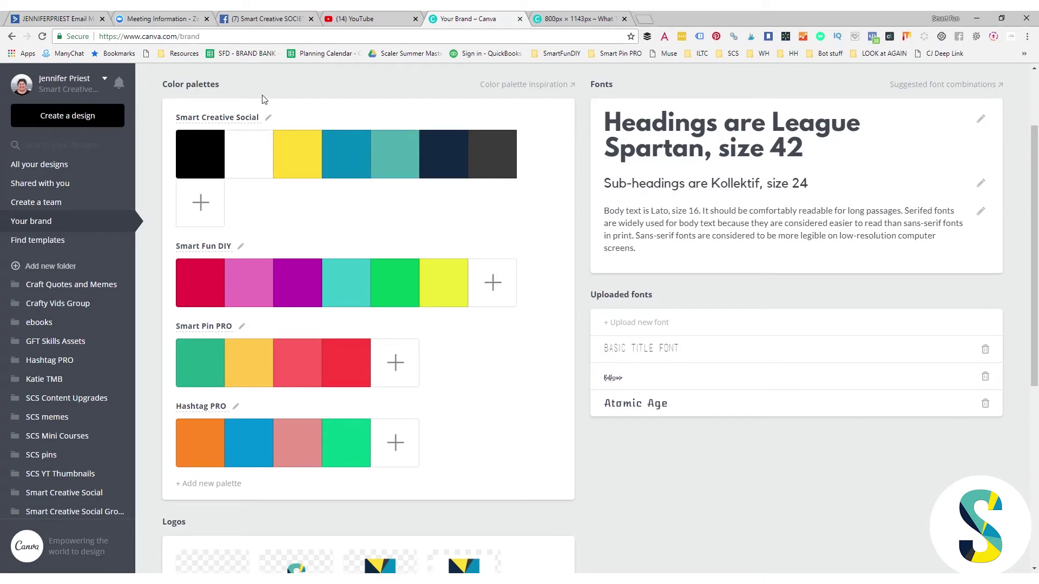
# - Open the What To Eat At DisneyCalifornia Adventure design from the designs list
pyautogui.click(21, 164)
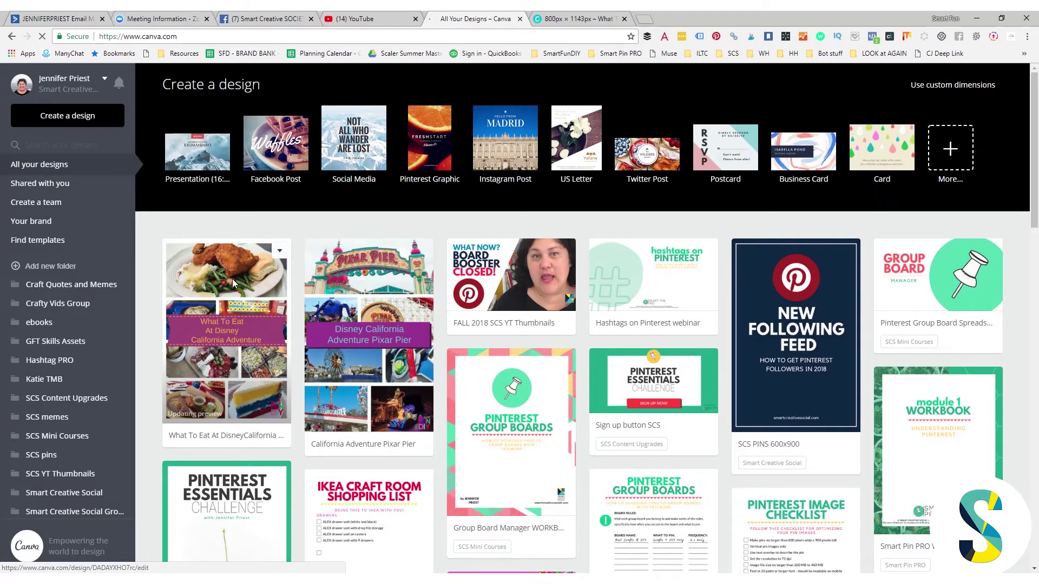
pyautogui.click(227, 271)
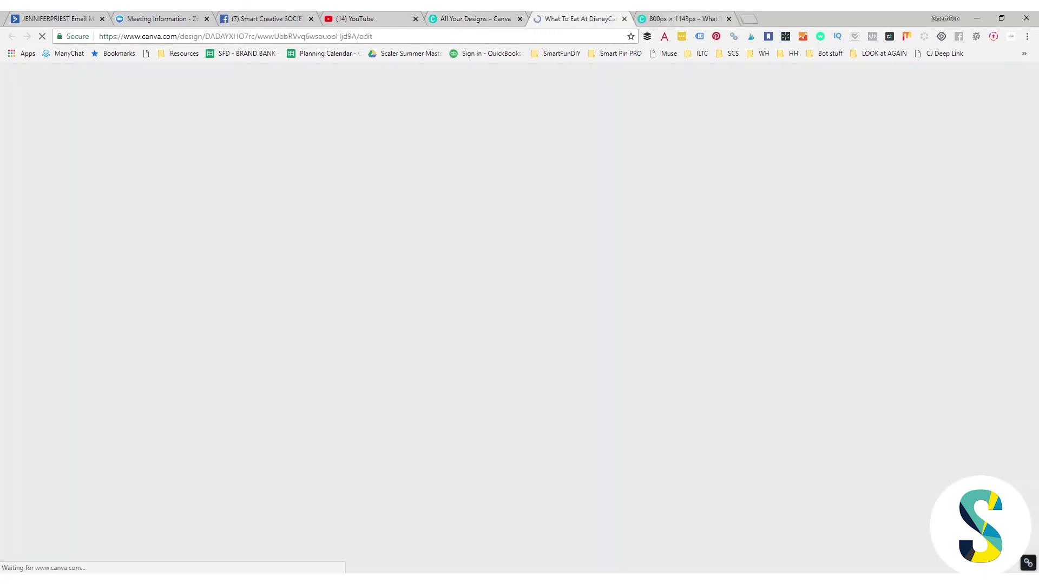
pyautogui.click(729, 19)
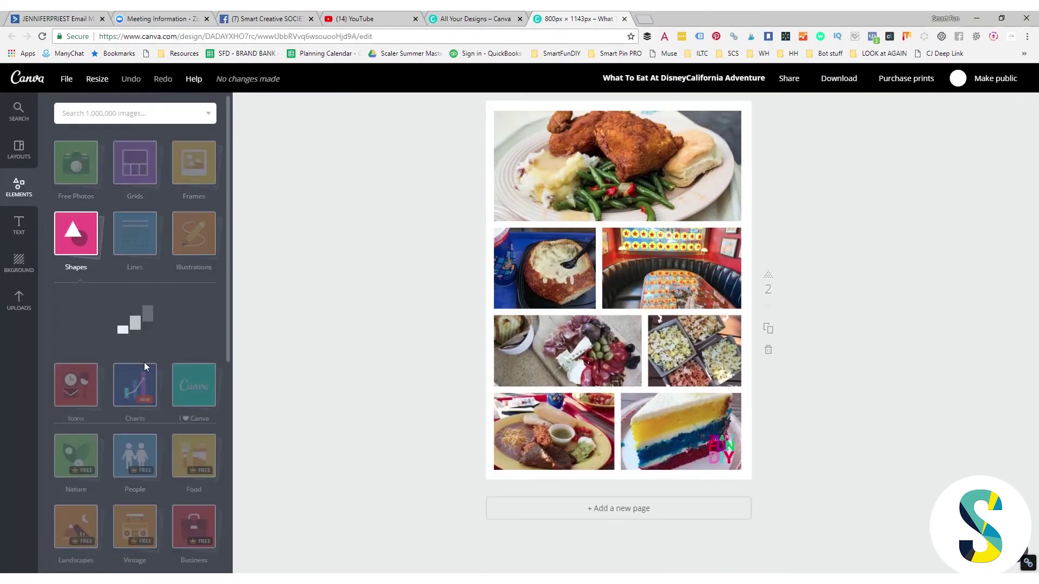
# - Add a square shape and stretch it into a wide band across the collage
pyautogui.click(66, 273)
pyautogui.moveTo(618, 175); pyautogui.dragTo(618, 225)
pyautogui.moveTo(618, 406); pyautogui.dragTo(613, 309)
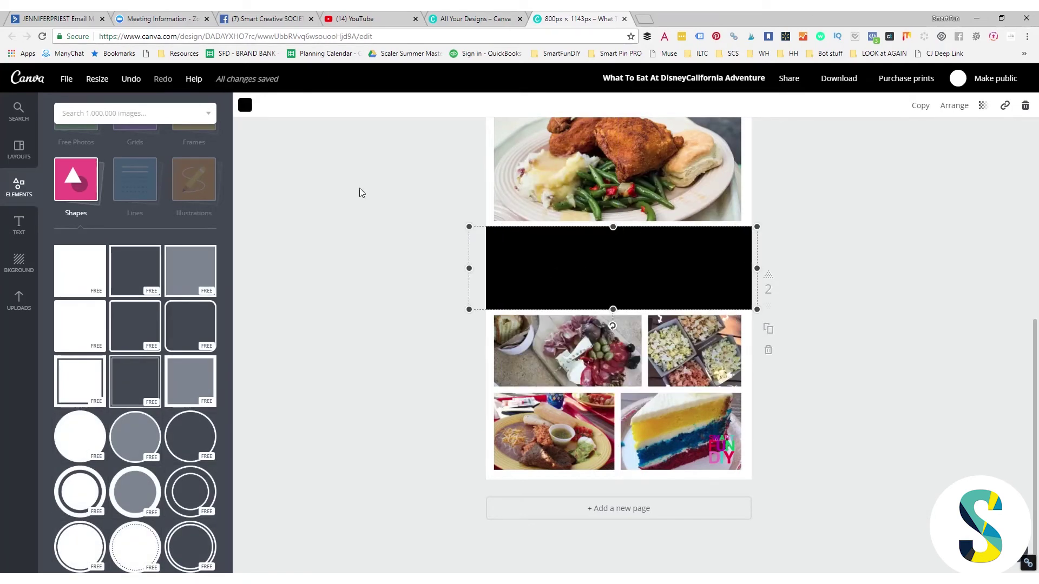
# - Fill the band with teal from the Smart Fun DIY brand palette
pyautogui.click(245, 105)
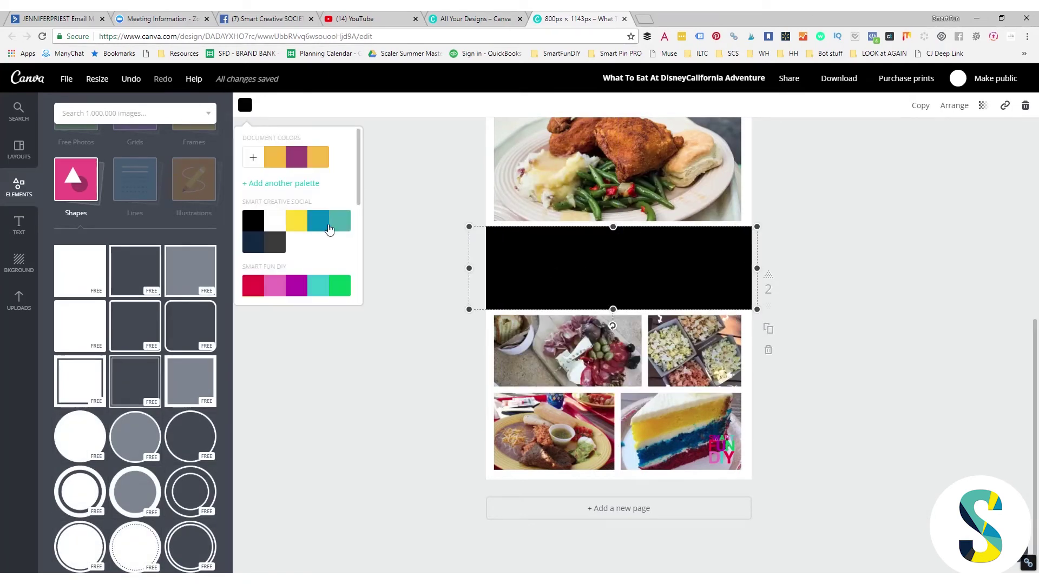
pyautogui.scroll(-2, 330, 228)
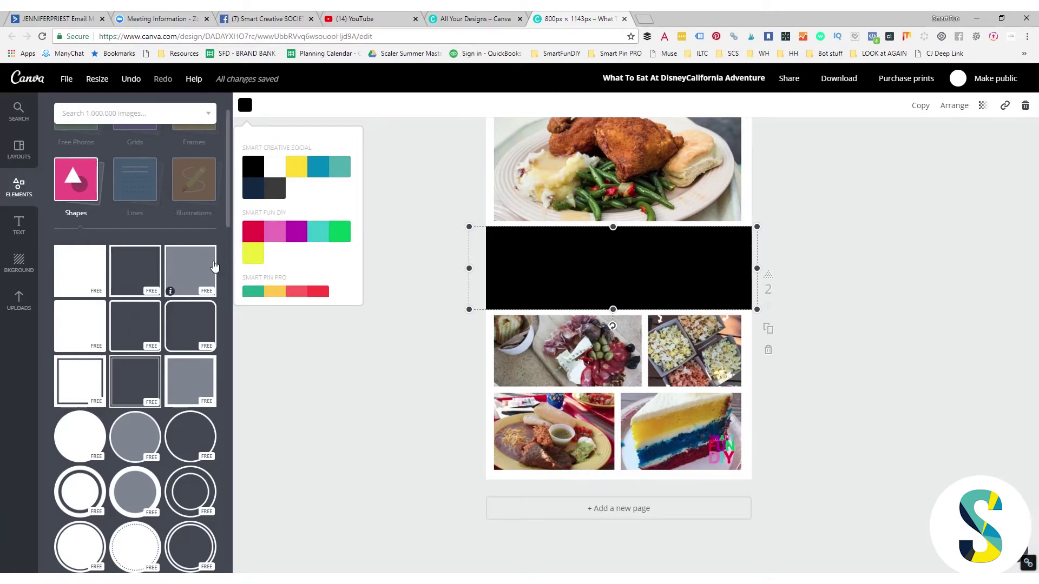
pyautogui.click(341, 237)
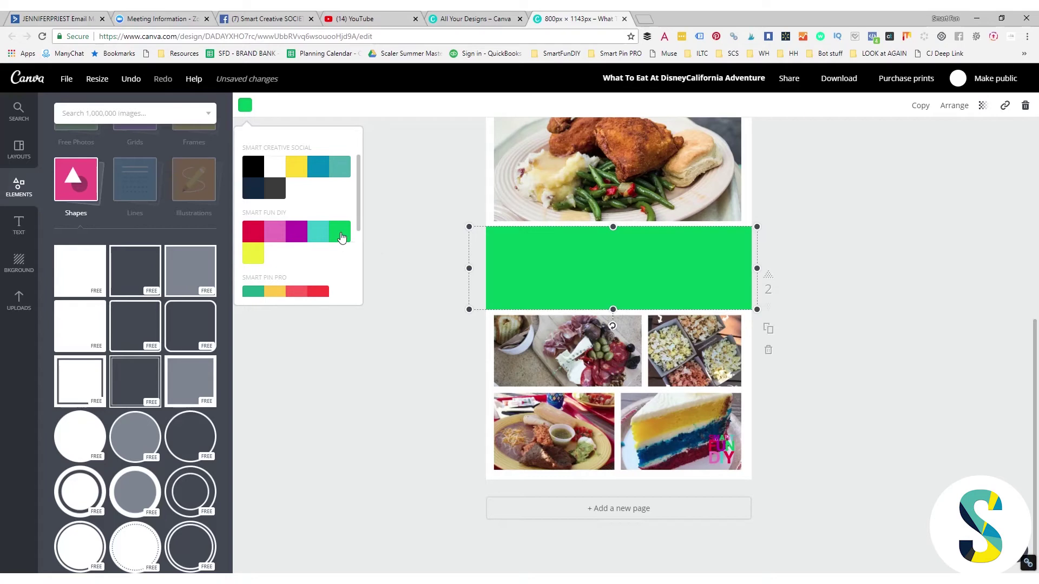
pyautogui.click(313, 235)
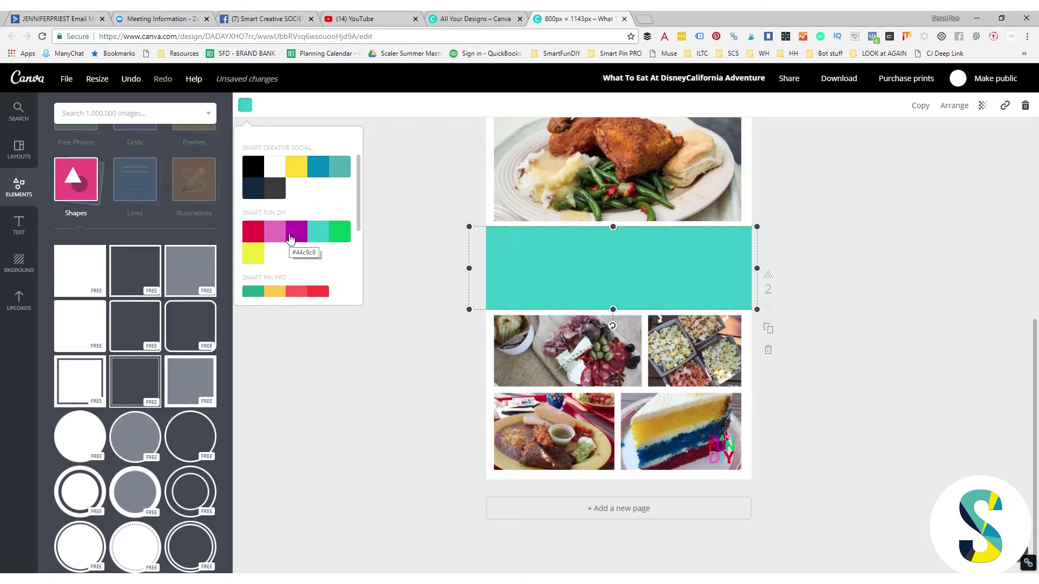
pyautogui.click(495, 341)
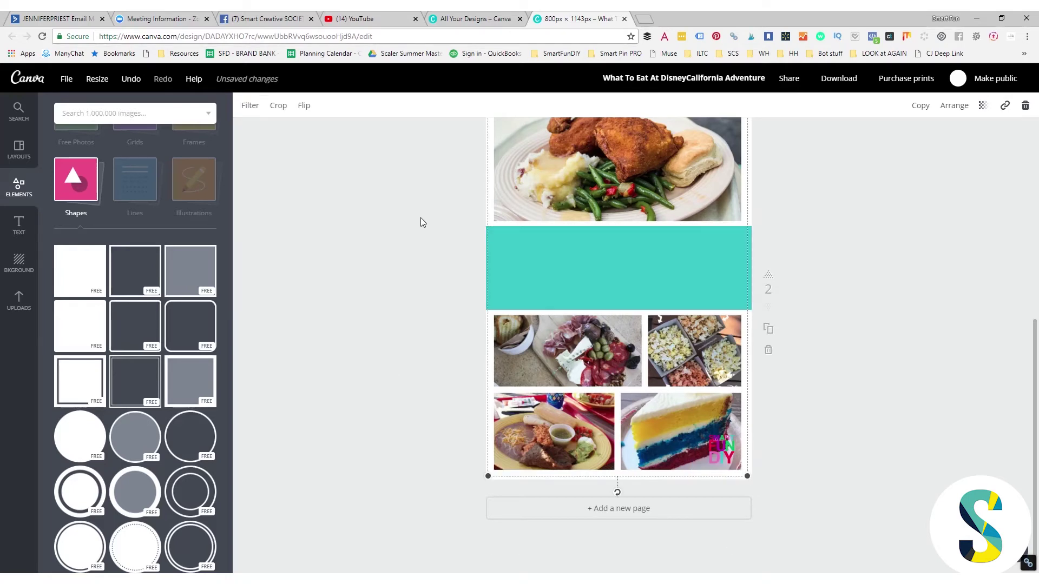
# - Place two headings on the teal banner reading 'BEST FOOD' and 'at Disneyland!'
pyautogui.click(540, 272)
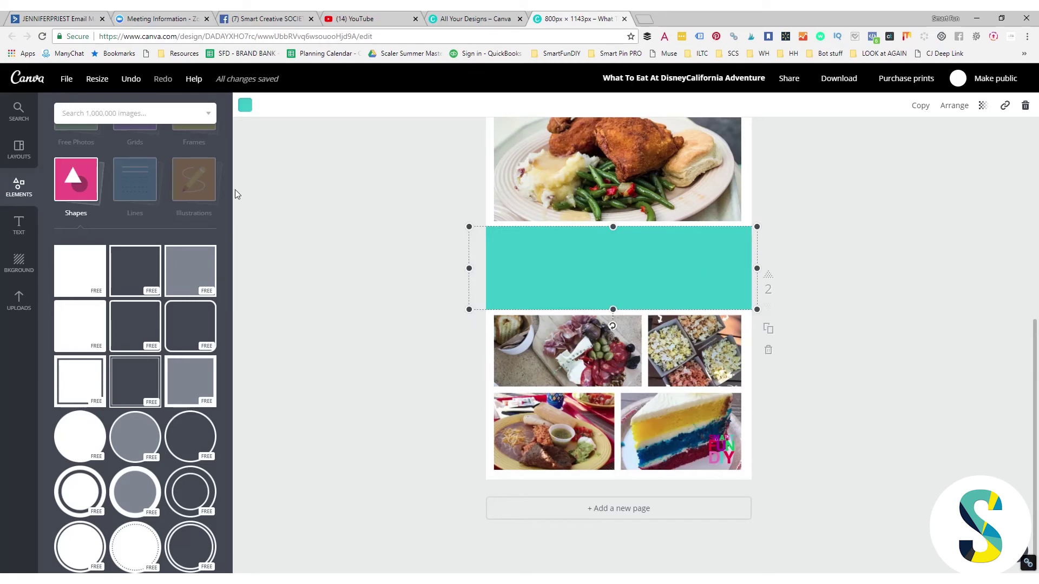
pyautogui.click(18, 225)
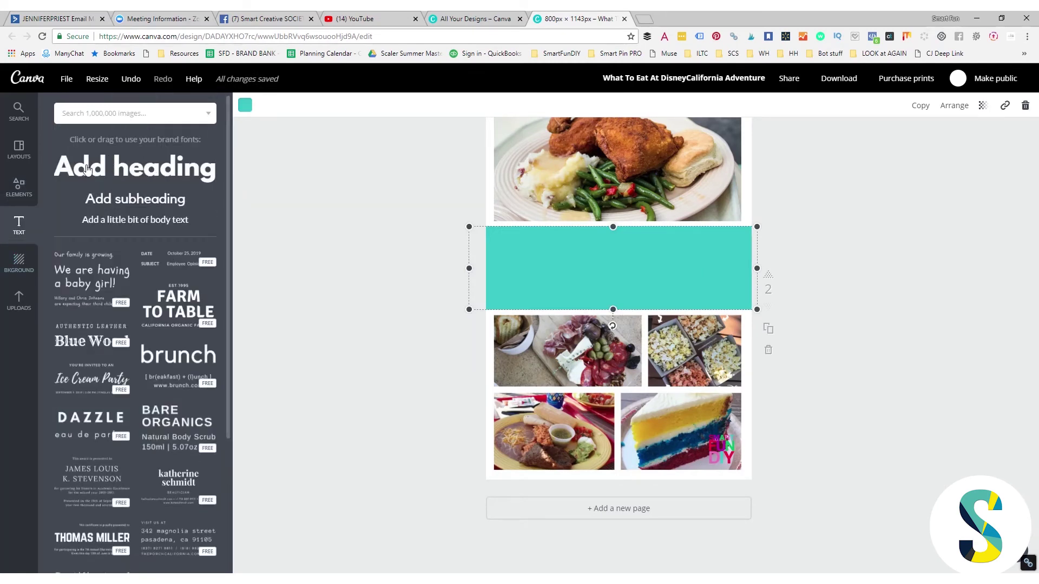
pyautogui.moveTo(130, 174); pyautogui.dragTo(649, 265)
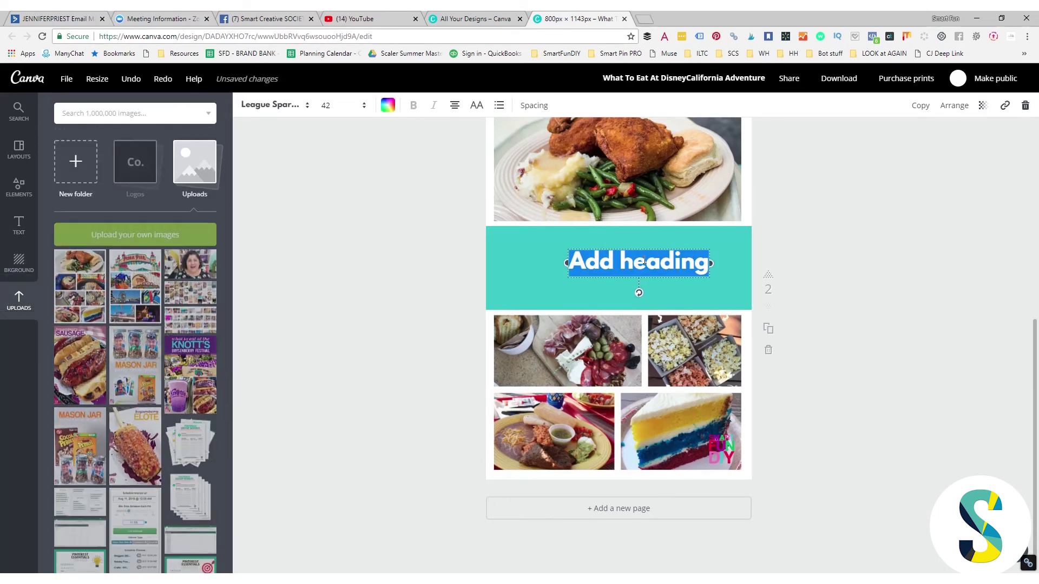
pyautogui.write('BEST FOOD')
pyautogui.click(18, 225)
pyautogui.moveTo(135, 166); pyautogui.dragTo(628, 286)
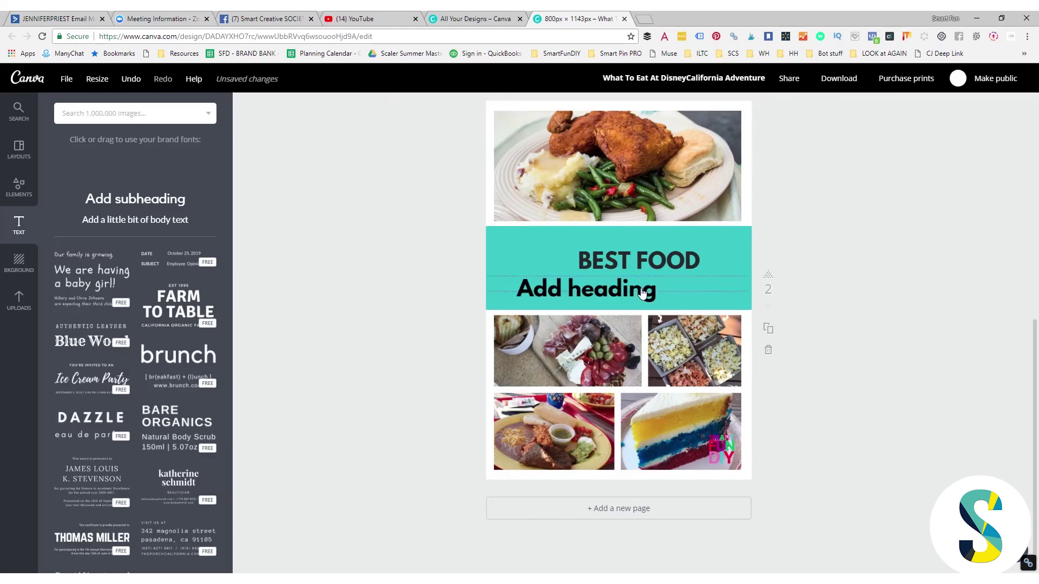
pyautogui.write('at Disneyland!')
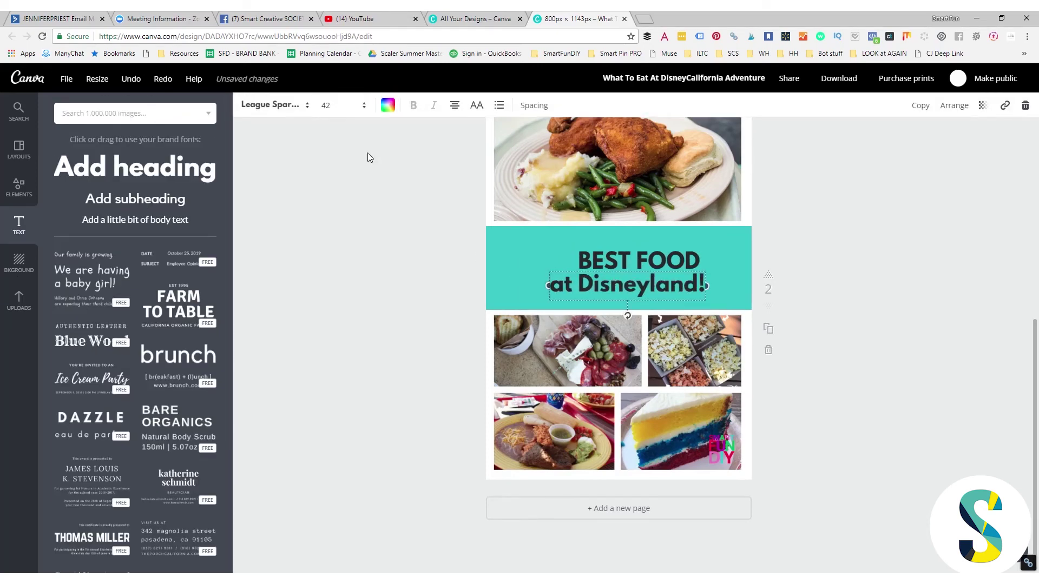
# - Make 'at Disneyland!' white and 'BEST FOOD' red from the Smart Fun DIY palette
pyautogui.click(387, 111)
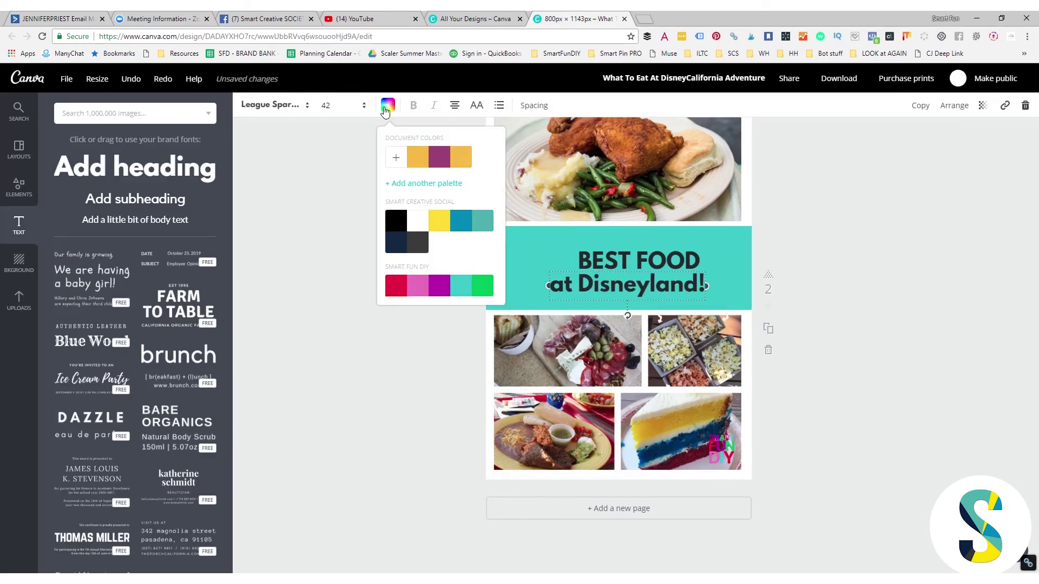
pyautogui.click(417, 227)
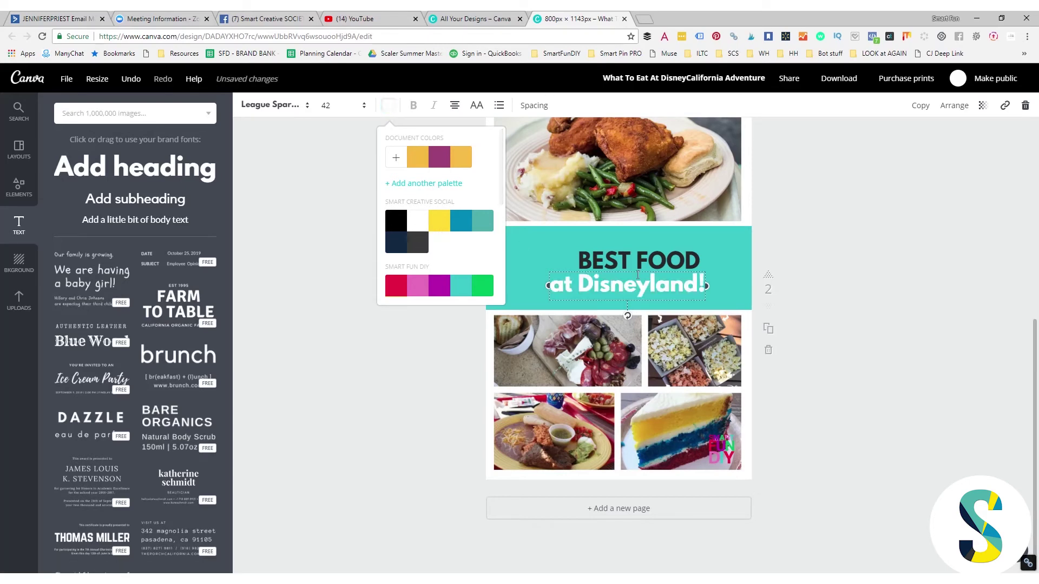
pyautogui.click(630, 260)
pyautogui.click(698, 260)
pyautogui.moveTo(699, 260); pyautogui.dragTo(577, 260)
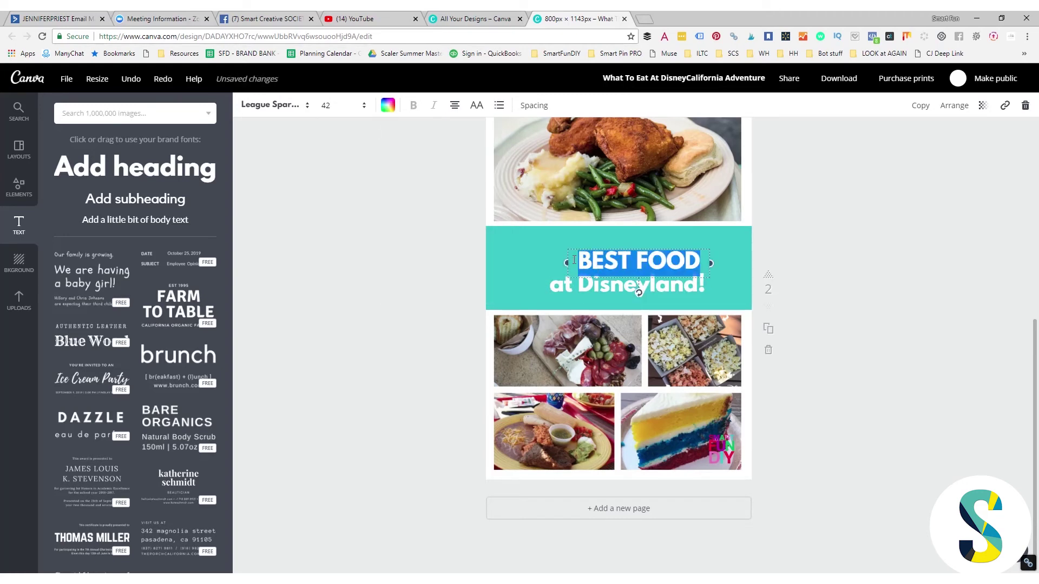
pyautogui.click(388, 106)
pyautogui.click(406, 291)
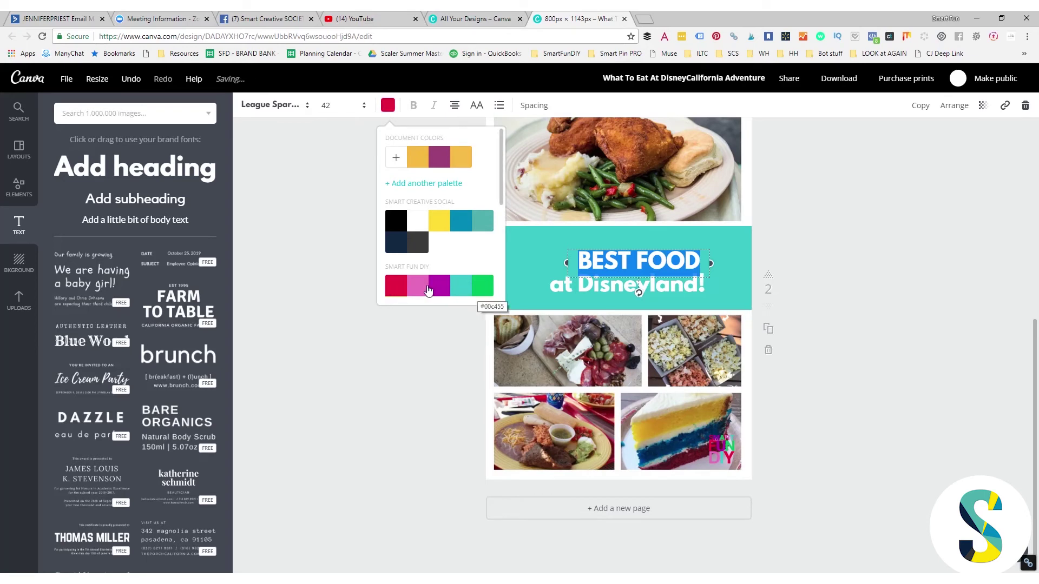
pyautogui.click(406, 324)
# - Enlarge 'BEST FOOD' to font size 64 and nudge it higher in the banner
pyautogui.click(616, 264)
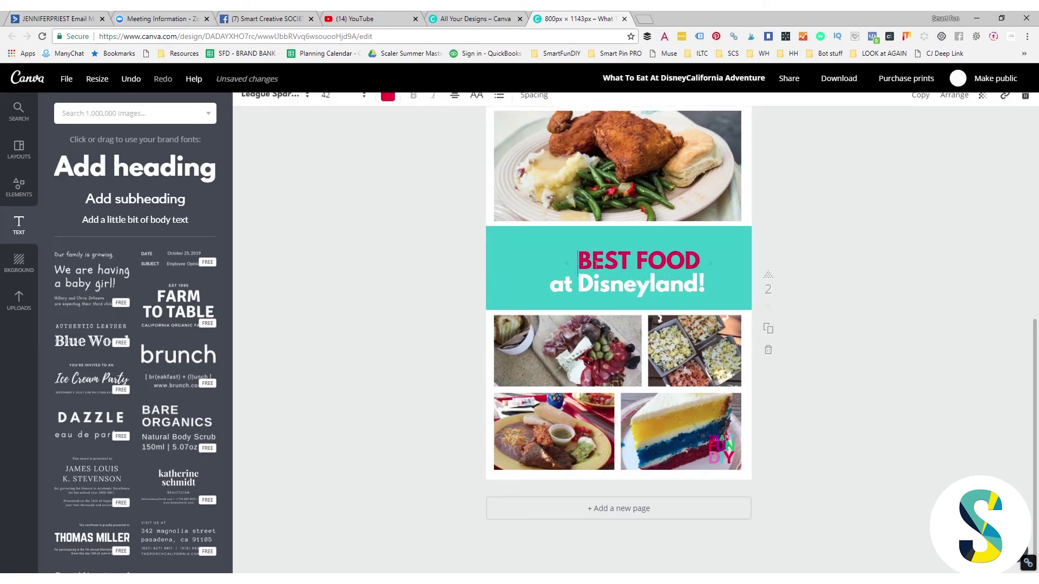
pyautogui.click(341, 106)
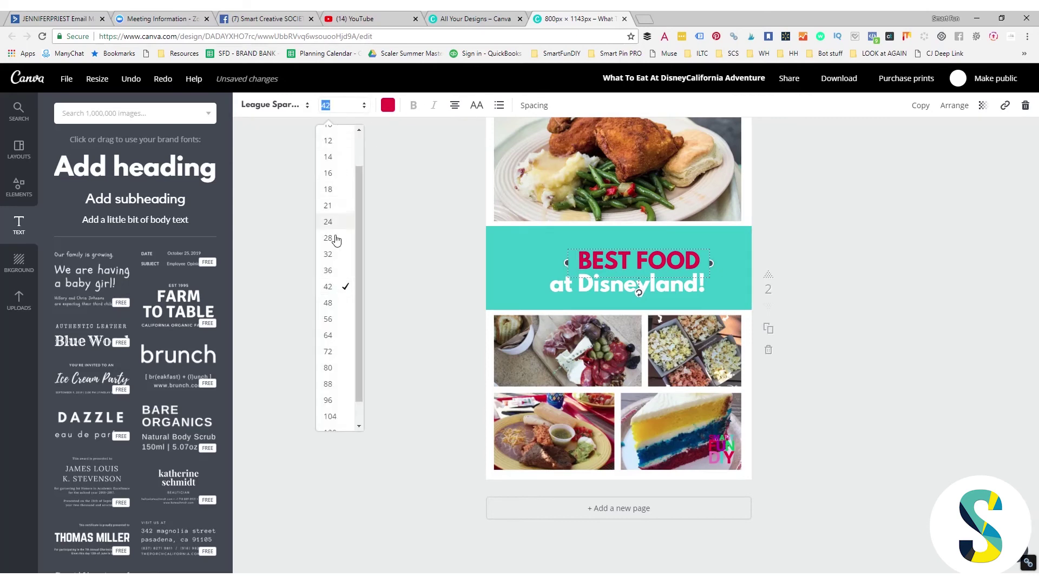
pyautogui.click(327, 271)
pyautogui.click(327, 105)
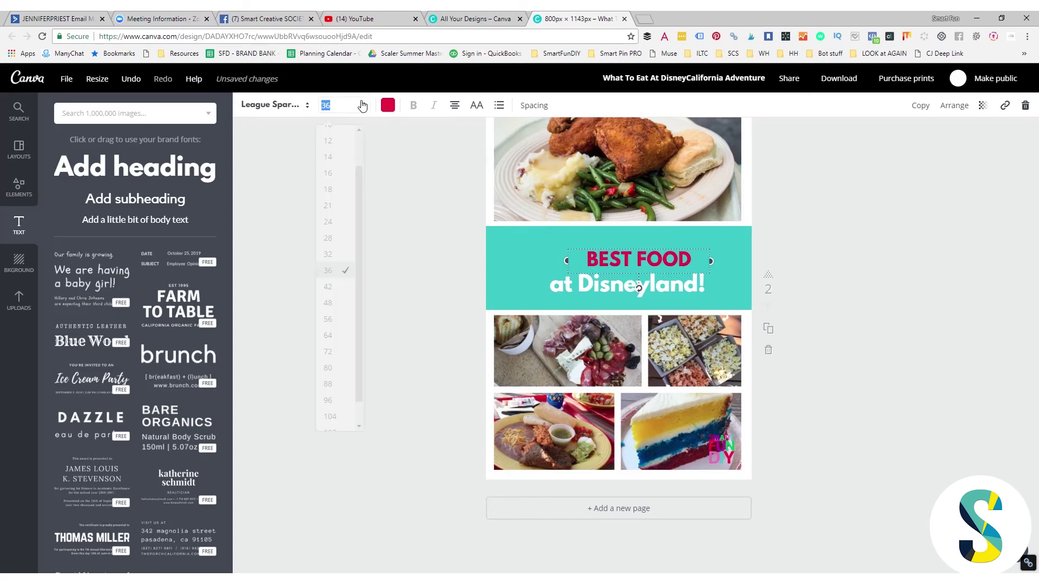
pyautogui.click(332, 336)
pyautogui.moveTo(609, 236); pyautogui.dragTo(607, 230)
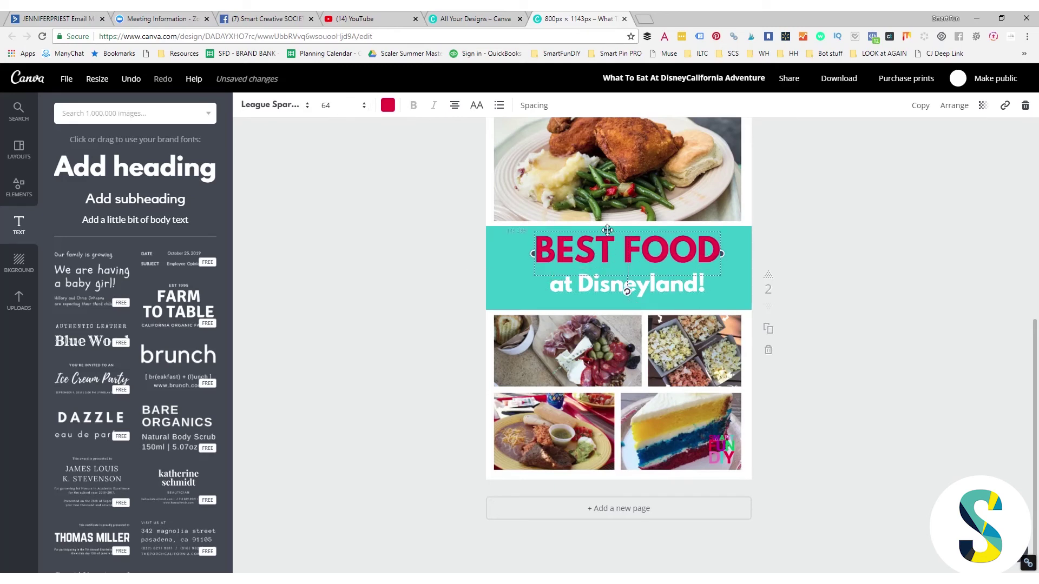
pyautogui.click(557, 285)
pyautogui.moveTo(558, 285); pyautogui.dragTo(706, 285)
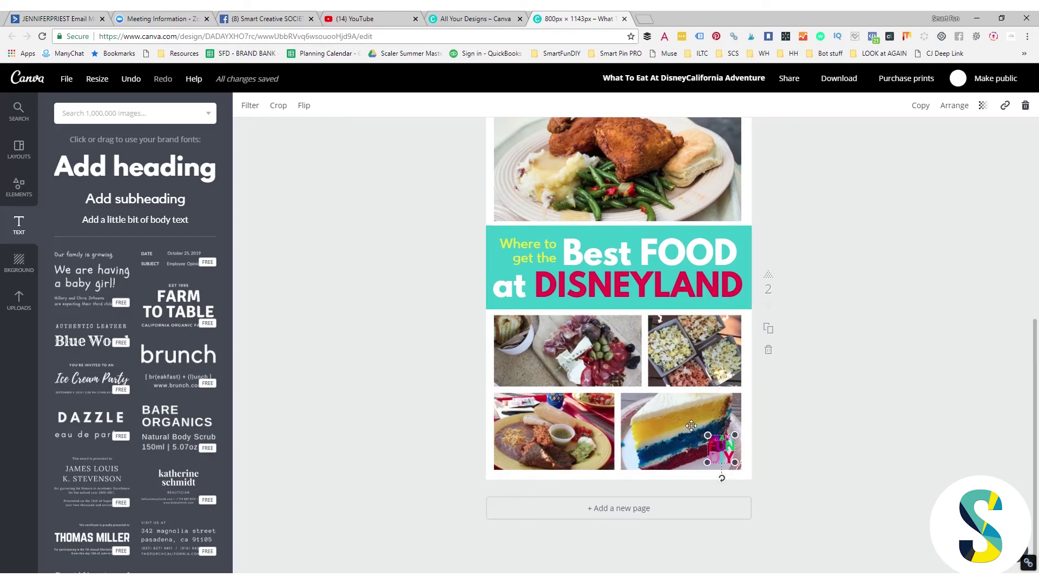
# - Change the heading banner's colour to black
pyautogui.click(479, 239)
pyautogui.scroll(2, 434, 280)
pyautogui.scroll(-2, 436, 285)
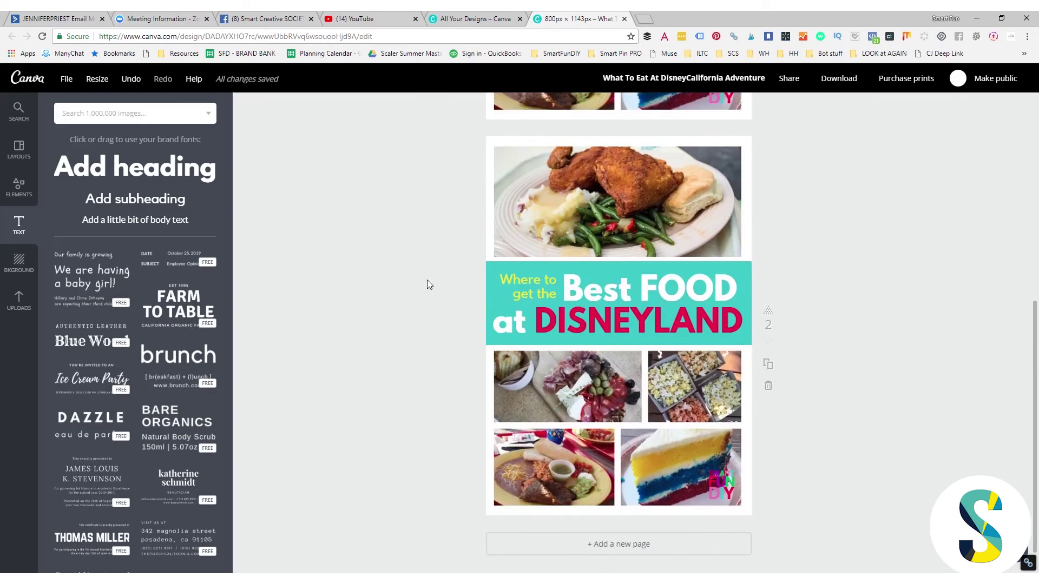
pyautogui.click(589, 271)
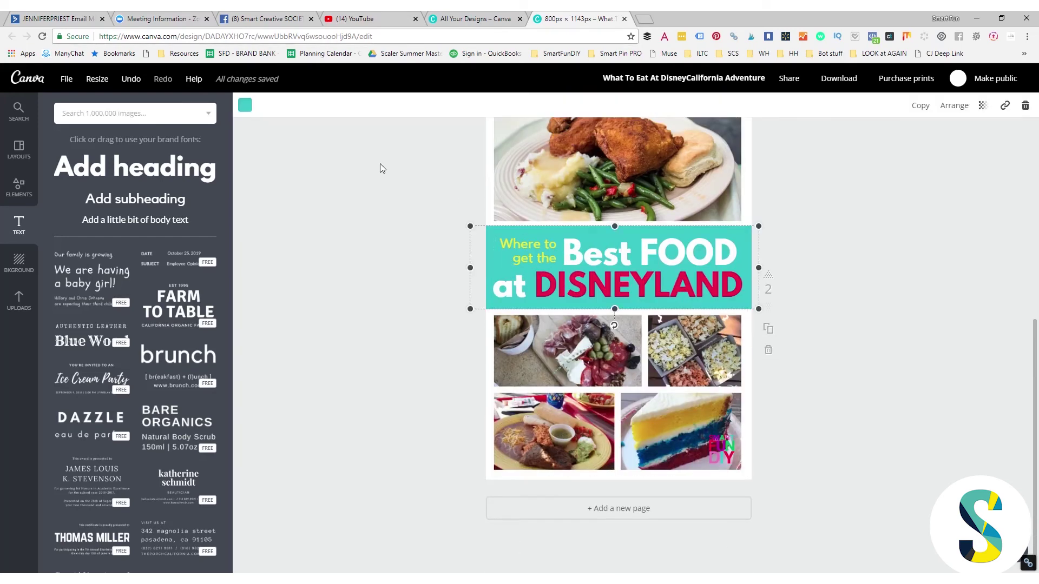
pyautogui.click(244, 105)
pyautogui.click(264, 227)
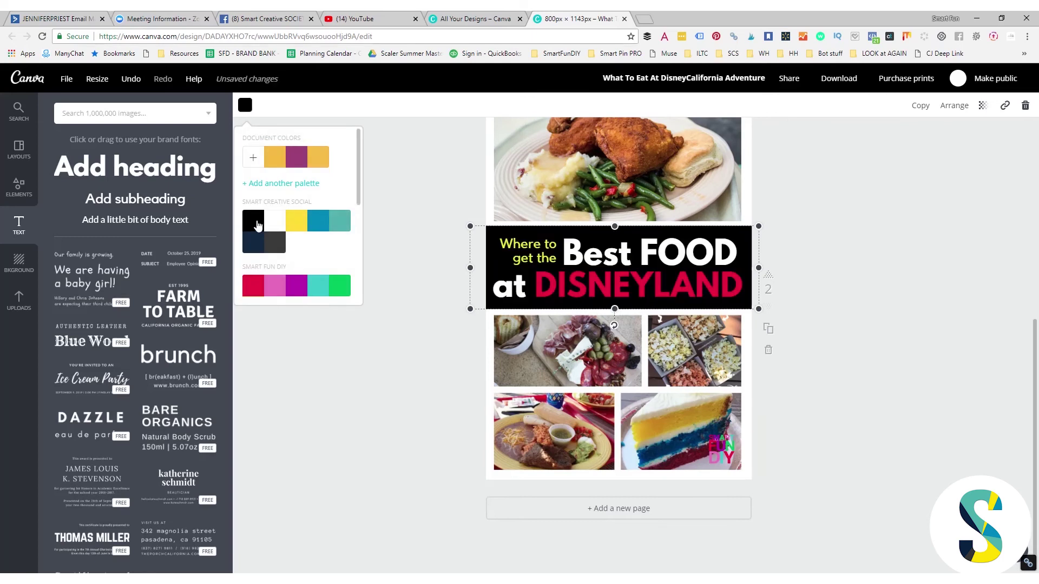
pyautogui.click(321, 407)
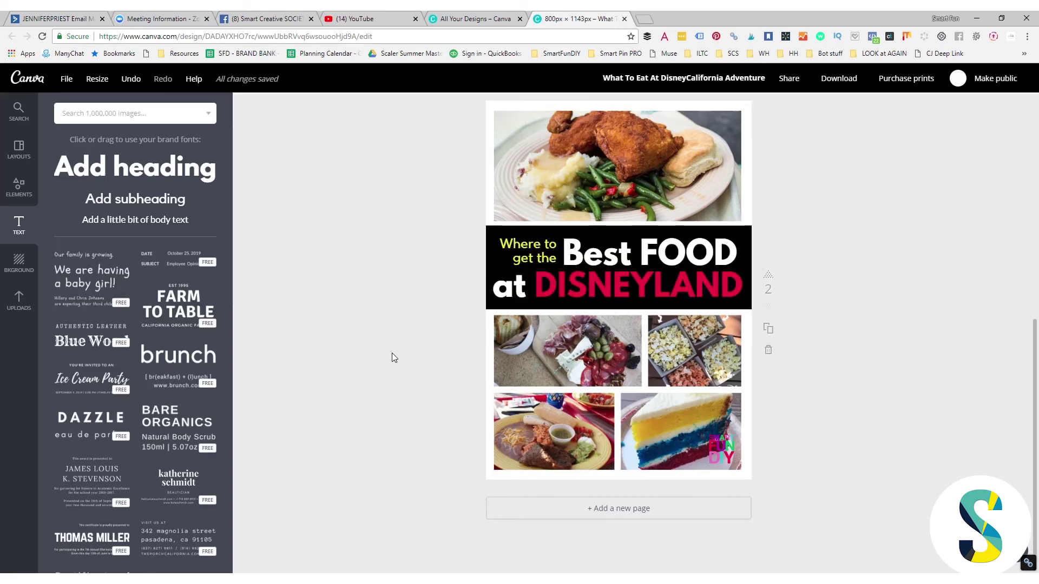
# - Recolour the 'Where to get the' text teal
pyautogui.click(551, 258)
pyautogui.click(387, 100)
pyautogui.click(458, 291)
pyautogui.click(349, 377)
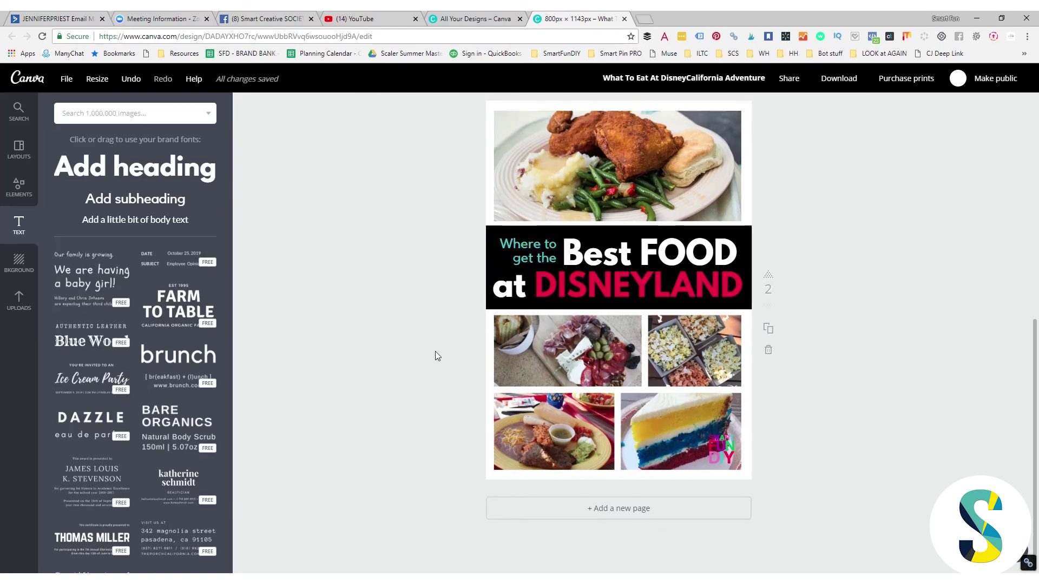